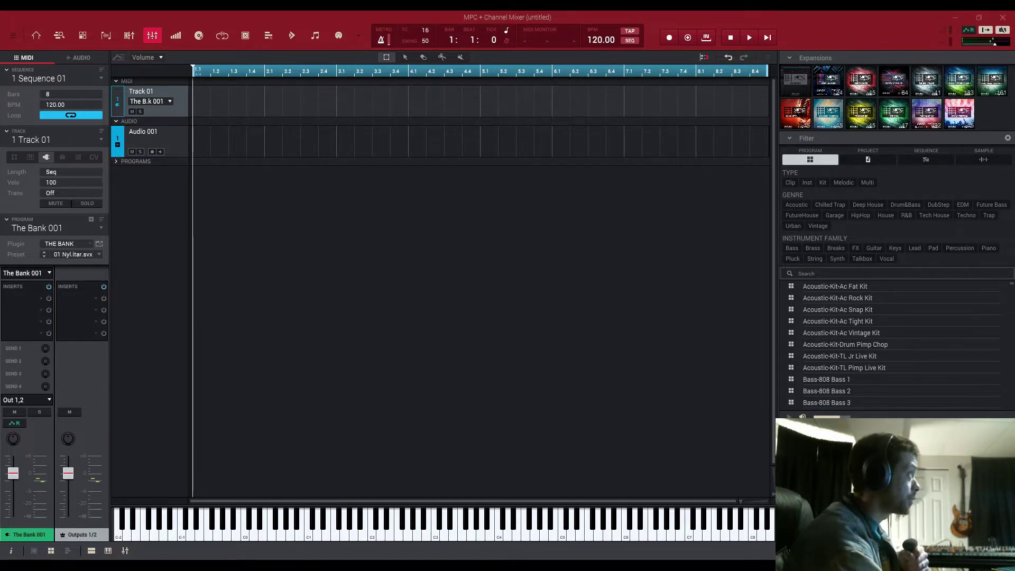
Step: Look through the Track View, Channel Mixer and Browser modes, finishing in Main Mode
click(59, 36)
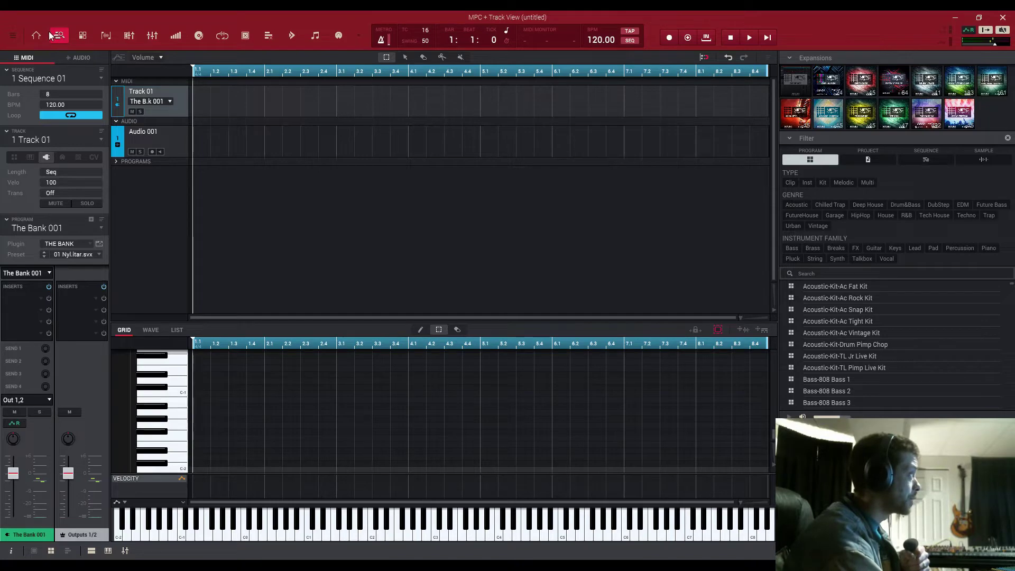
click(36, 35)
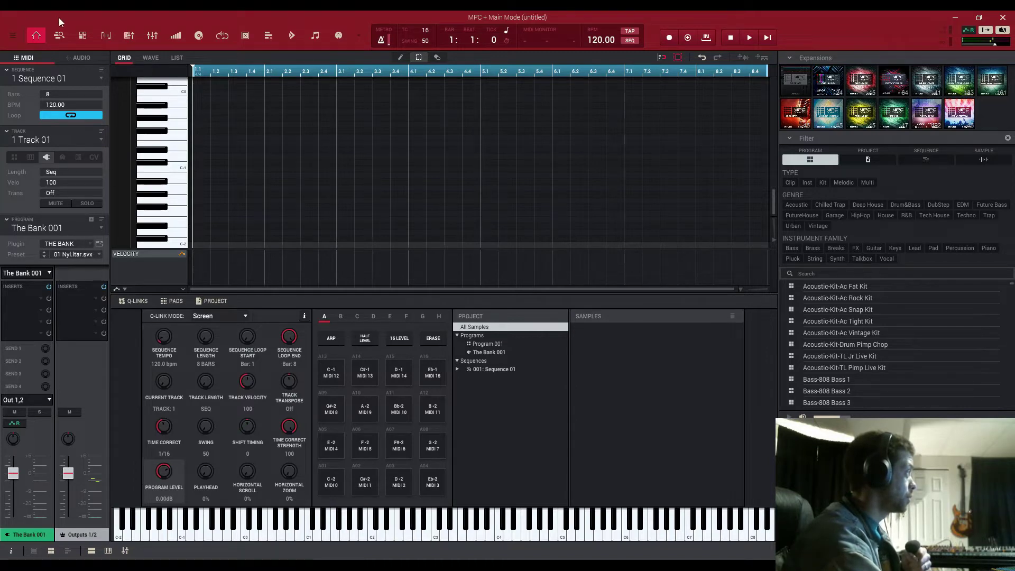
click(153, 38)
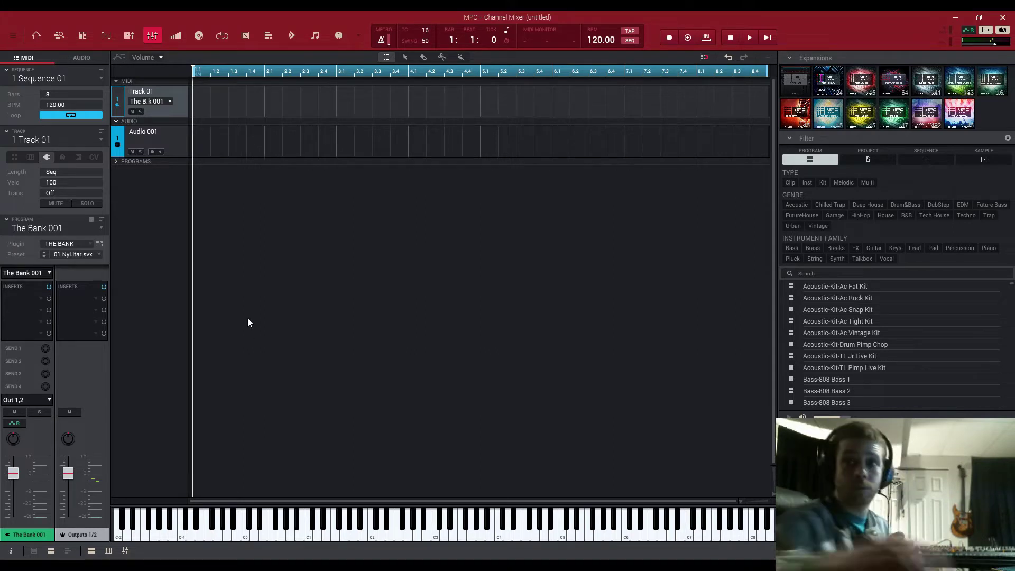
key(ctrl+b)
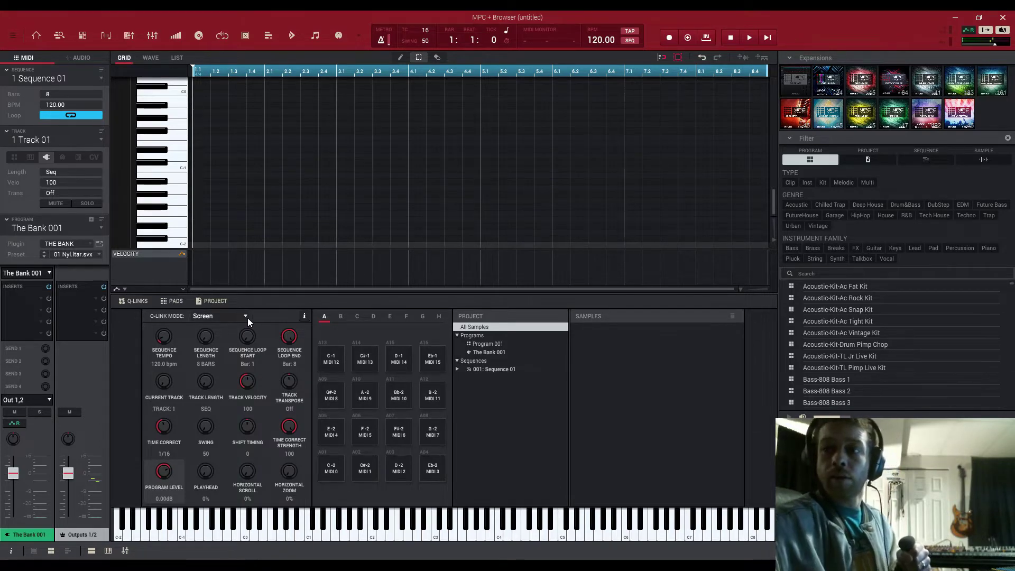
key(ctrl+m)
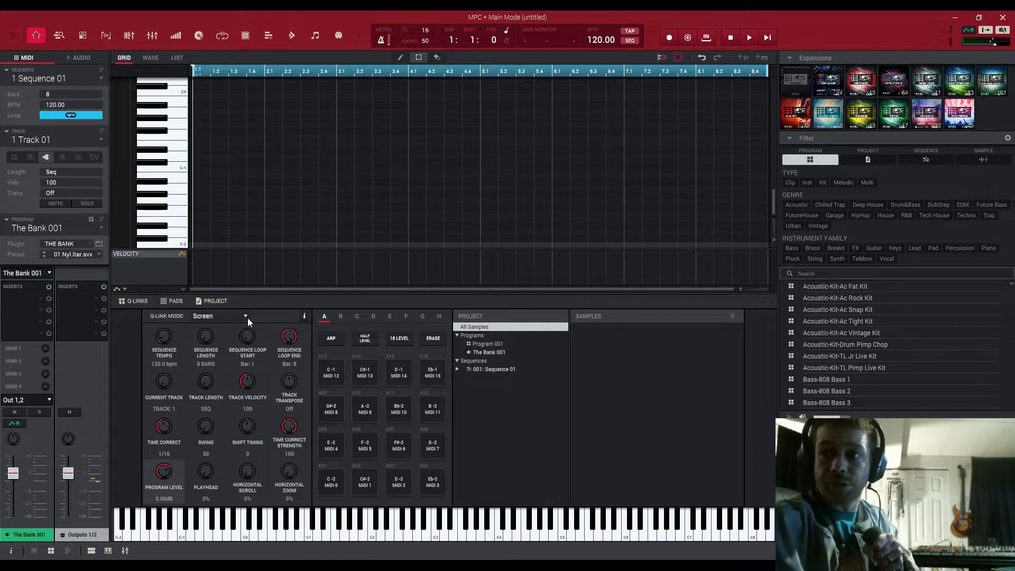
Step: Load the programs Acoustic-Kit-Ac Fat Kit, Bass-FB Lo Bass, Guitar-Steel Guitar, Keys-Short Strings and Lead-Tricky Lead into the project from the Browser
key(ctrl+b)
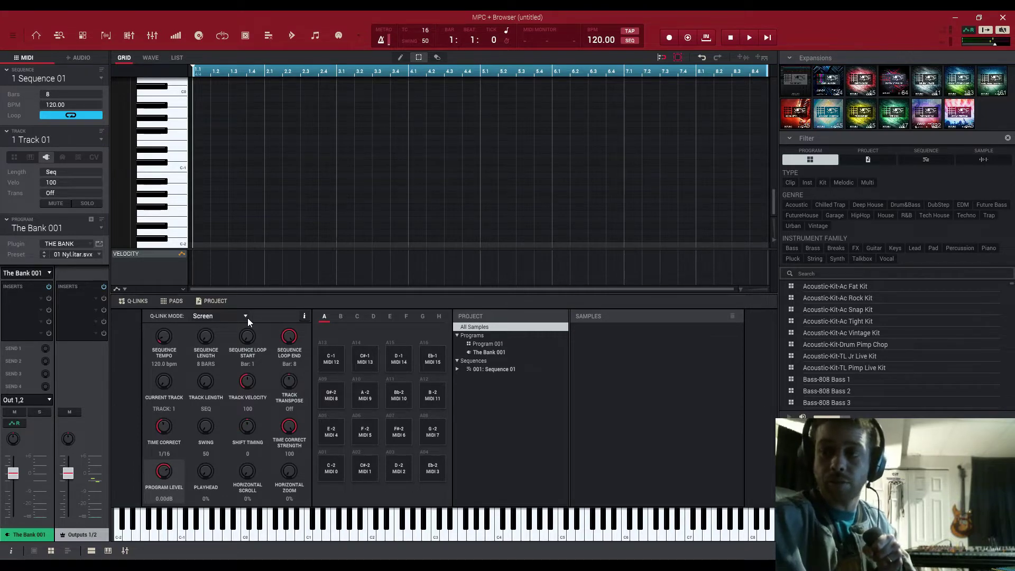
key(Return)
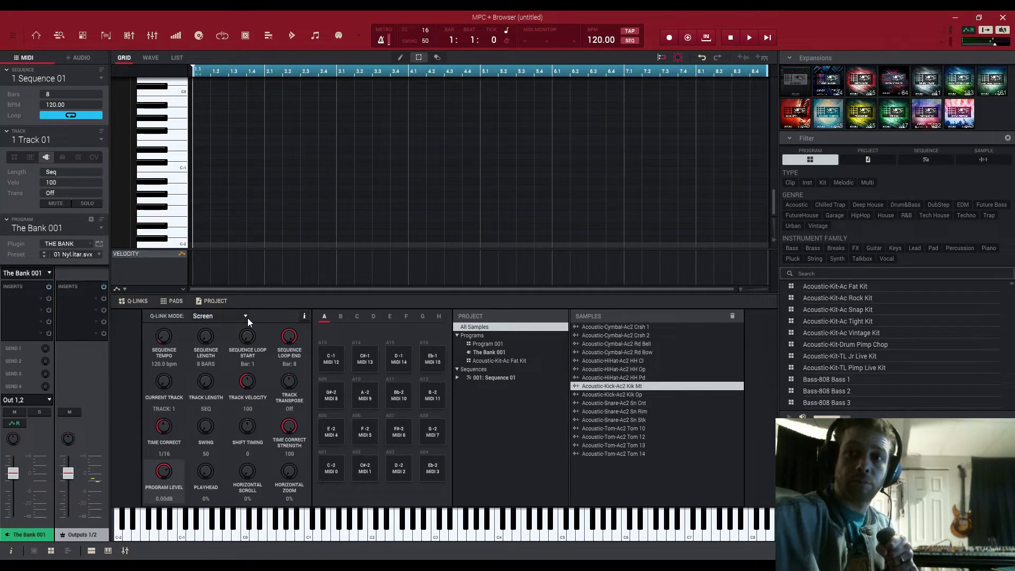
key(Return)
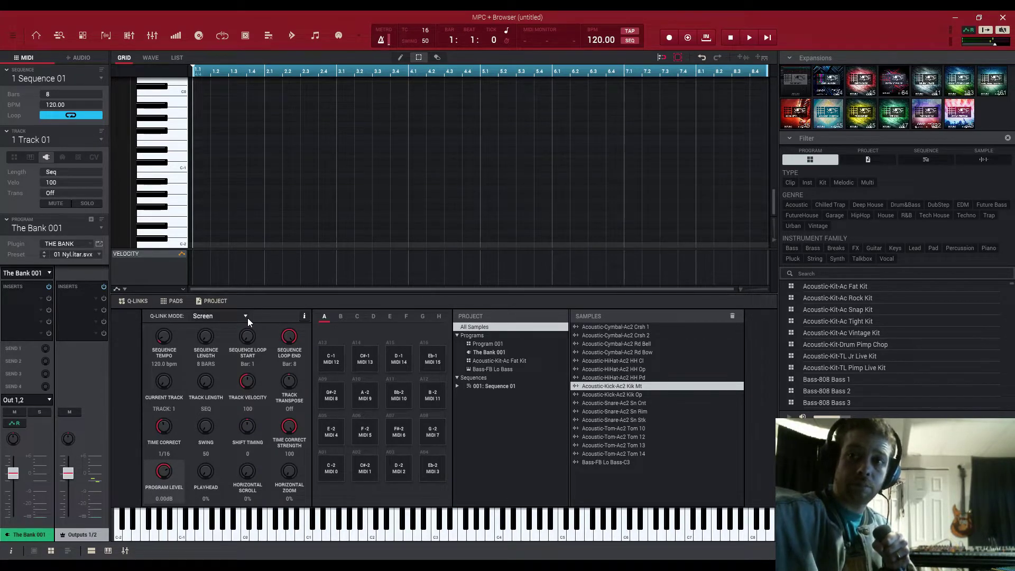
key(Return)
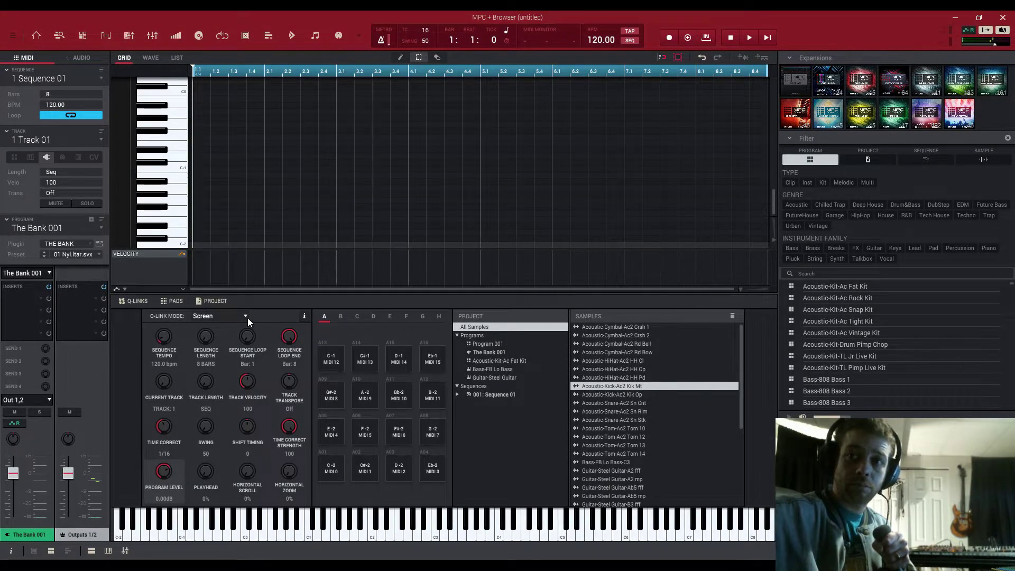
key(Return)
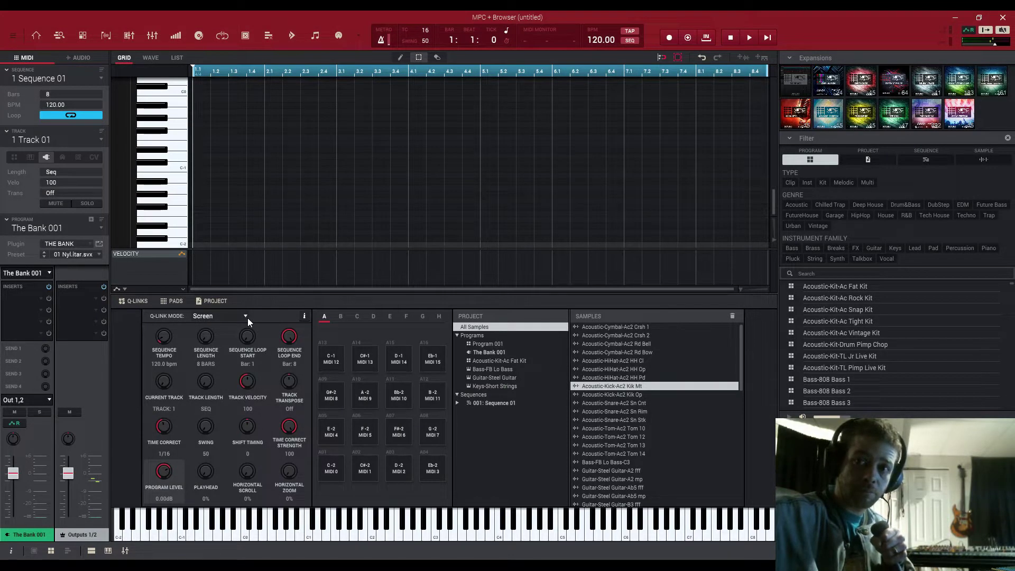
key(Return)
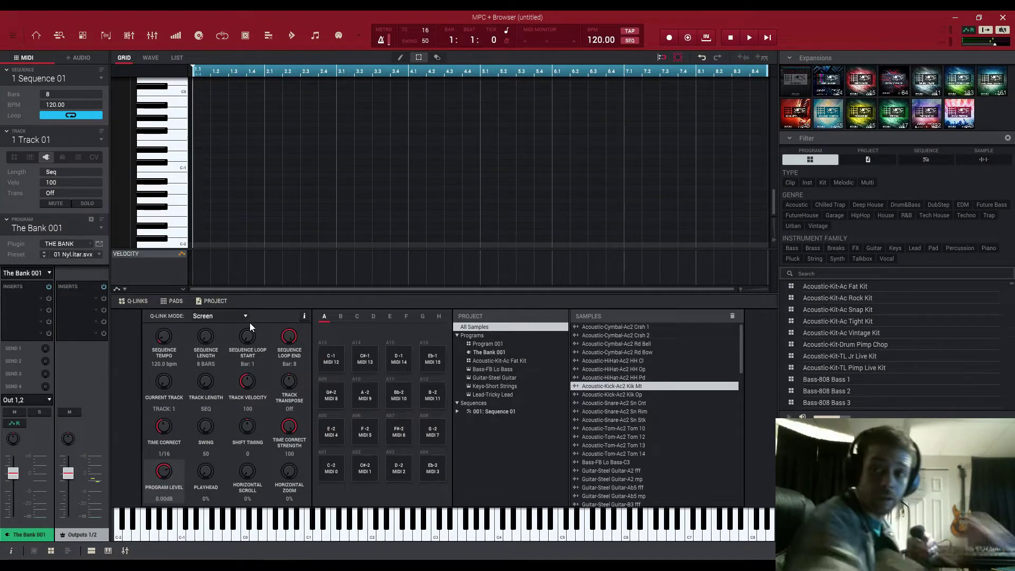
Step: Check the track overview in the Channel Mixer, return to Main Mode and play back the looping sequence
key(ctrl+shift+m)
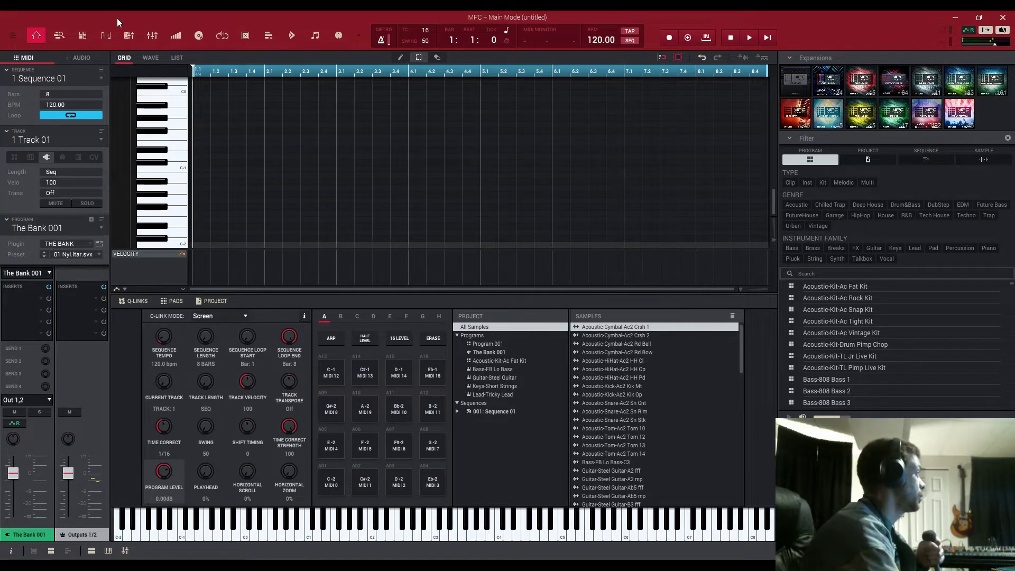
click(150, 36)
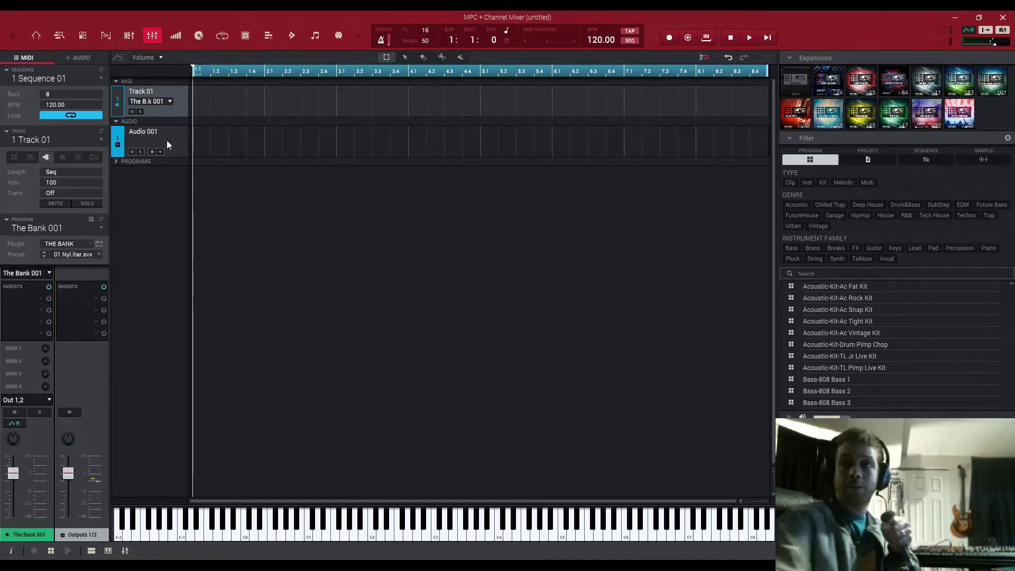
key(ctrl+m)
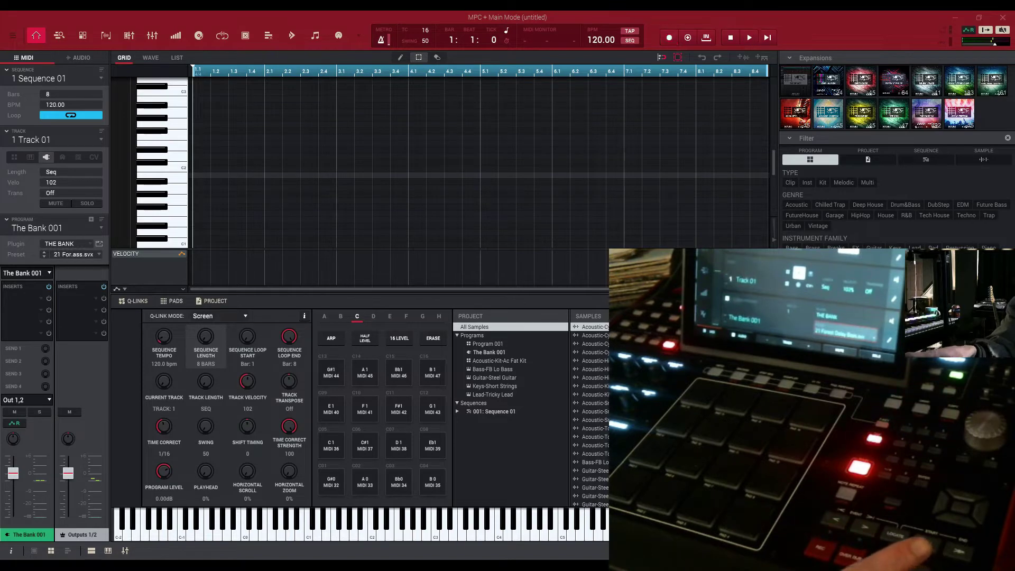
key(space)
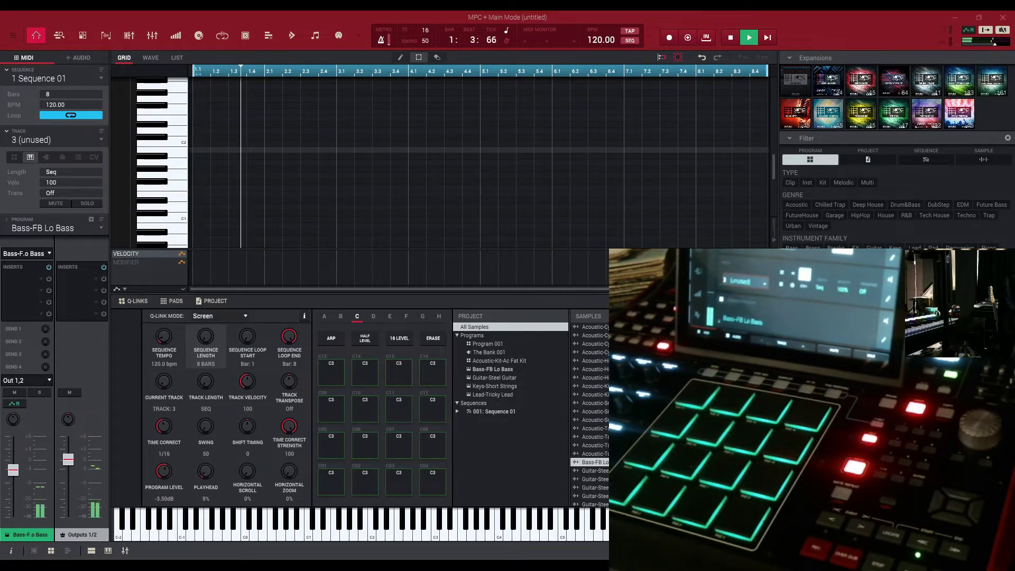
click(152, 35)
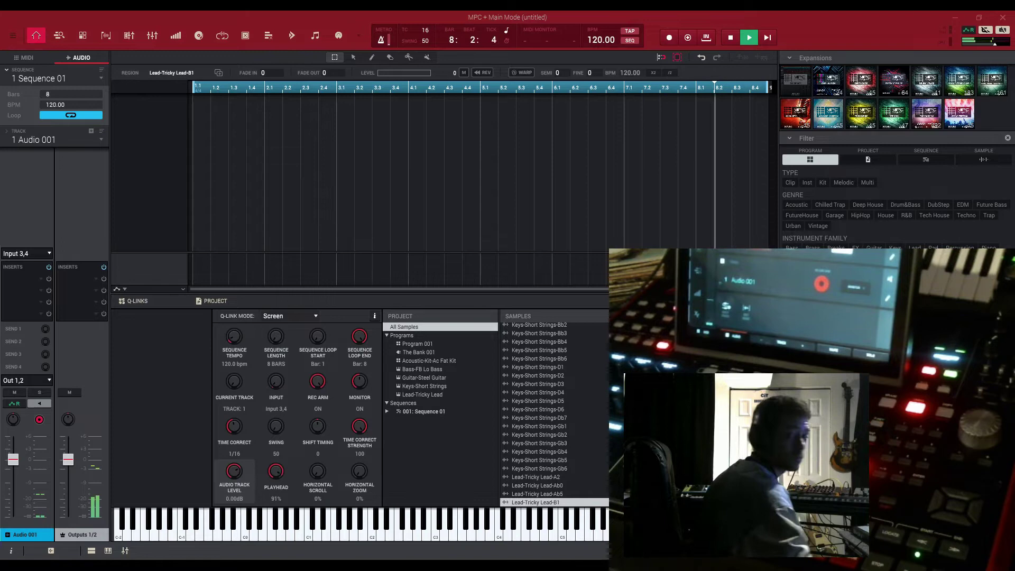
Step: Stop playback, return to the sequence start and record an eight-bar take from Input 3,4 onto Audio 001
key(space)
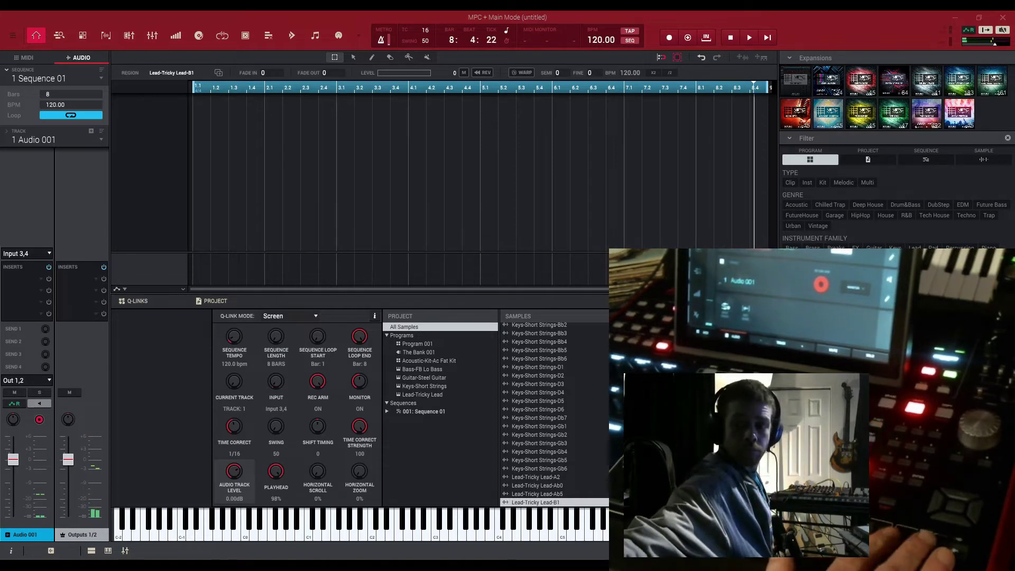
key(Home)
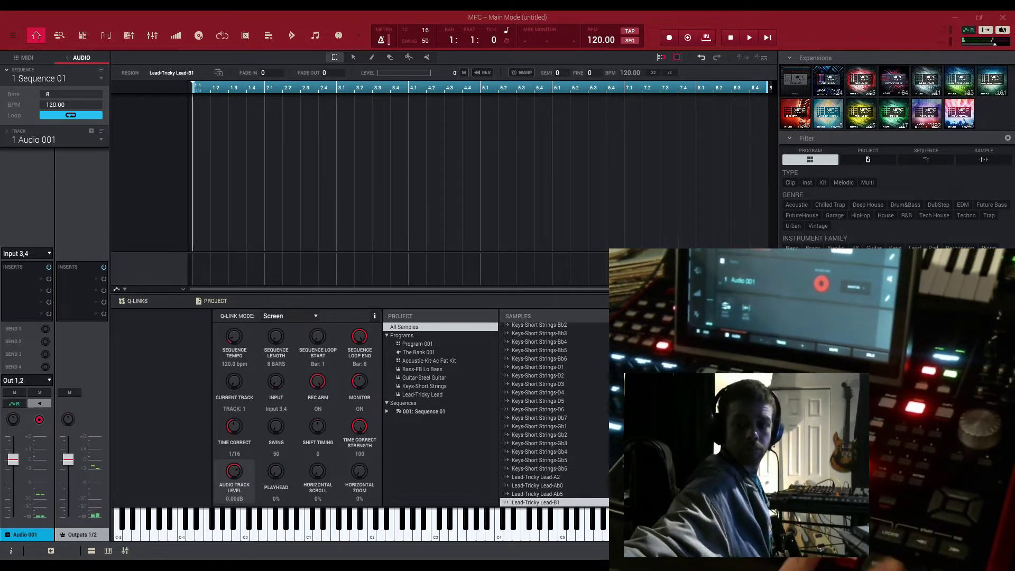
key(space)
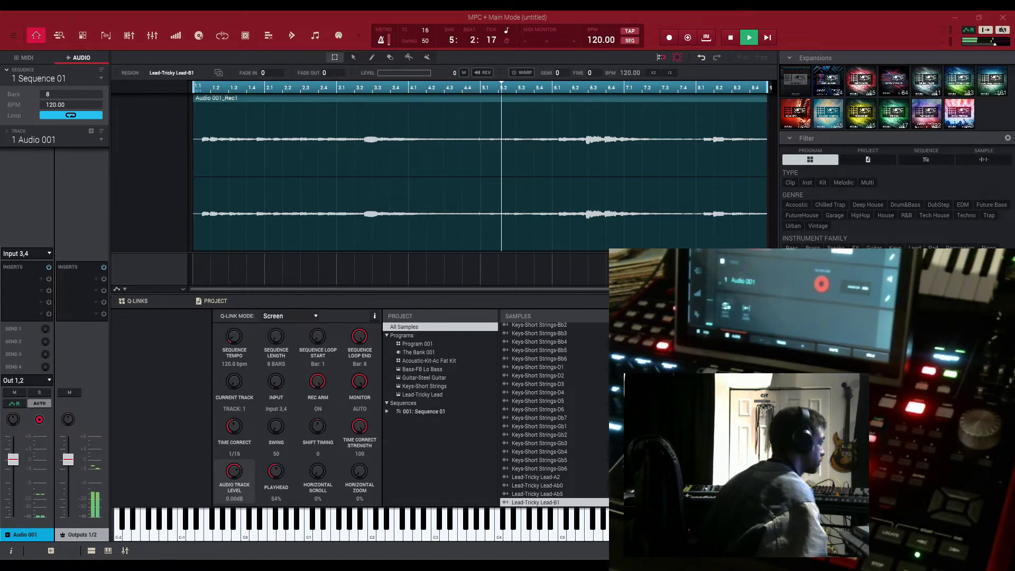
Step: Raise the Outputs 1/2 fader slightly and set the Audio 001 track level to +4.17 dB
drag(68, 459, 71, 446)
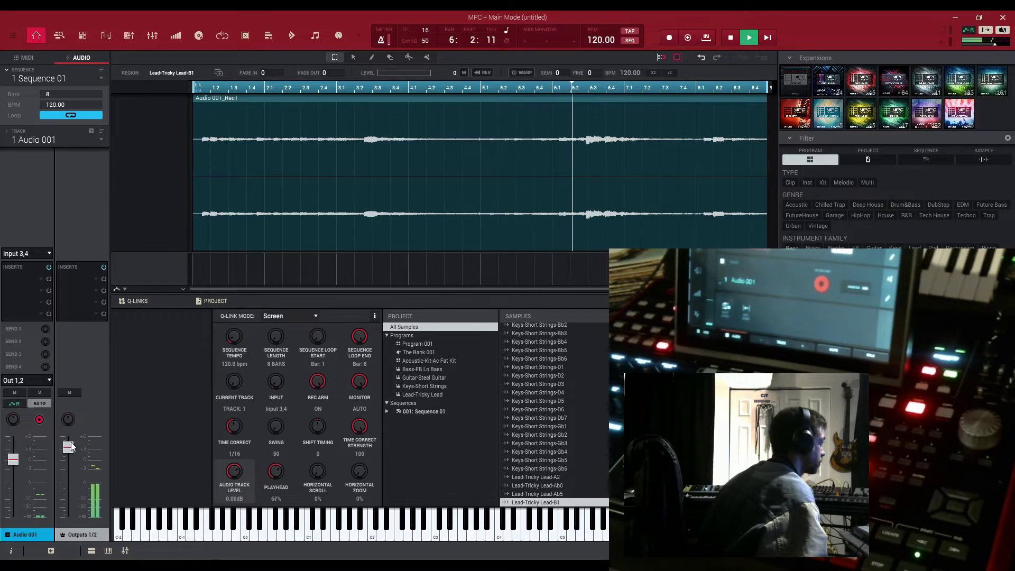
mouse_move(71, 446)
mouse_down()
mouse_move(71, 515)
mouse_move(77, 453)
mouse_up()
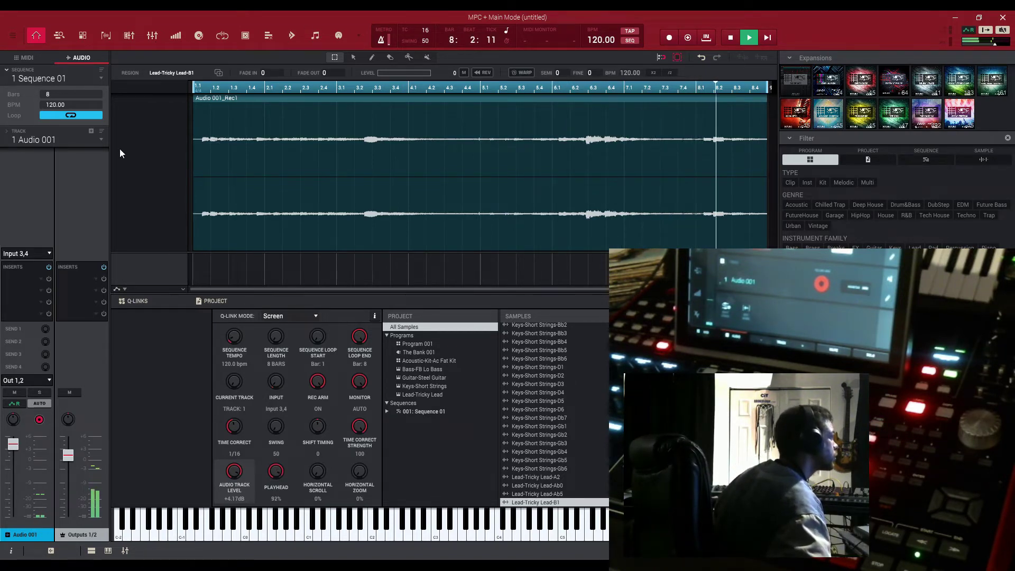
Step: Add the audio track Audio 002, arm it for recording and record an eight-bar take from Input 3,4 onto it
click(90, 131)
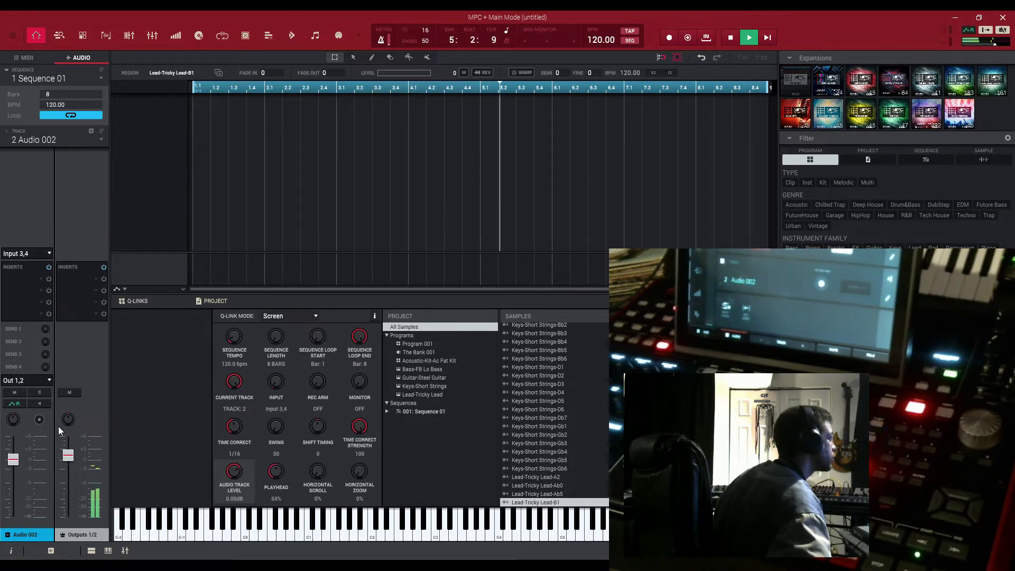
click(40, 420)
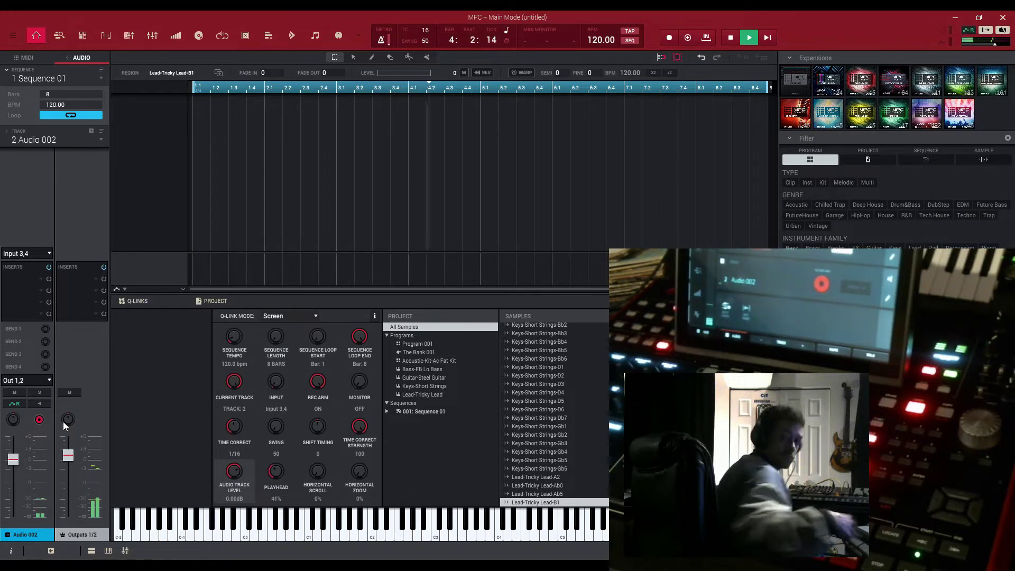
key(space)
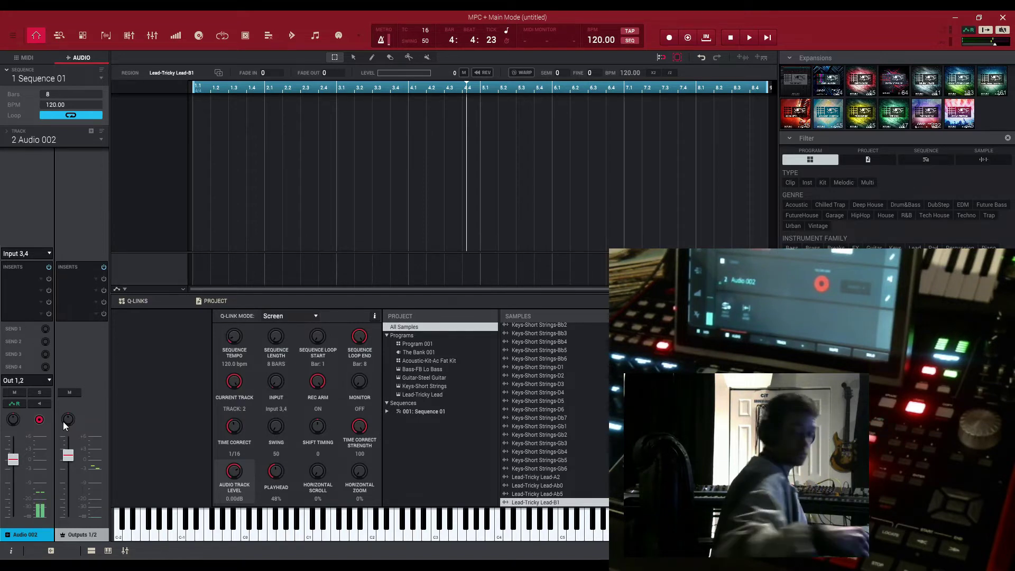
key(space)
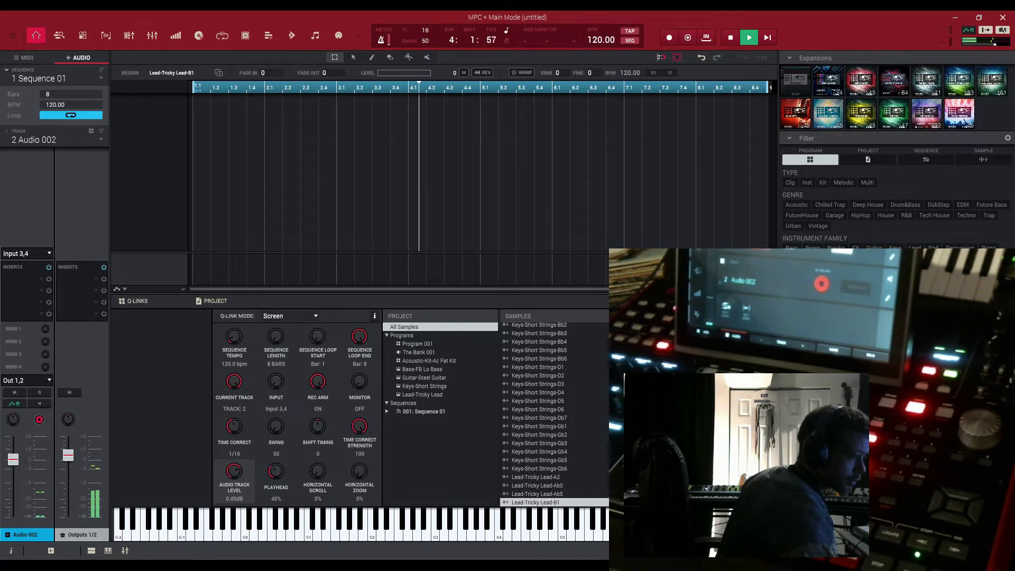
key(space)
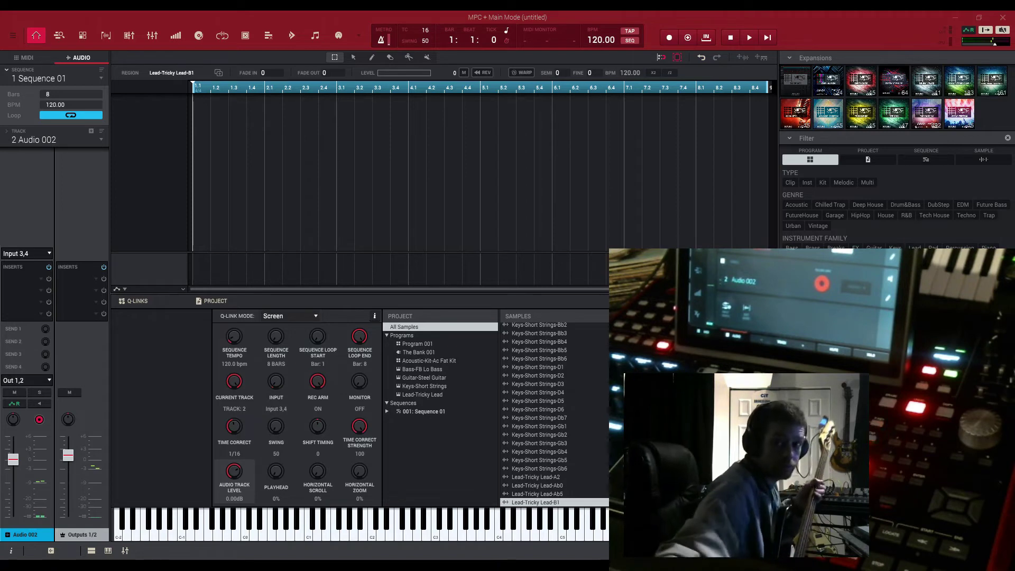
key(space)
key(space)
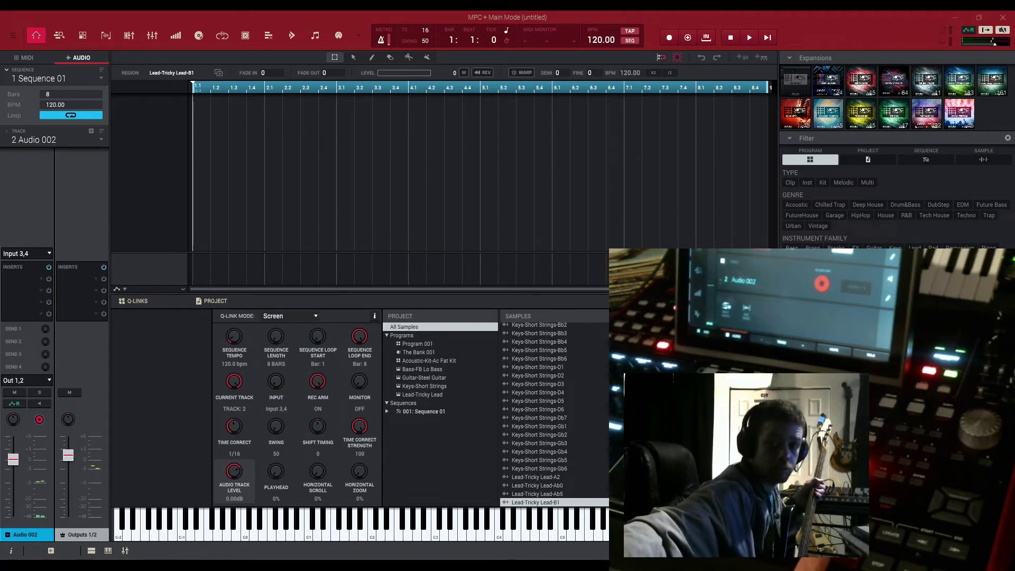
key(shift+space)
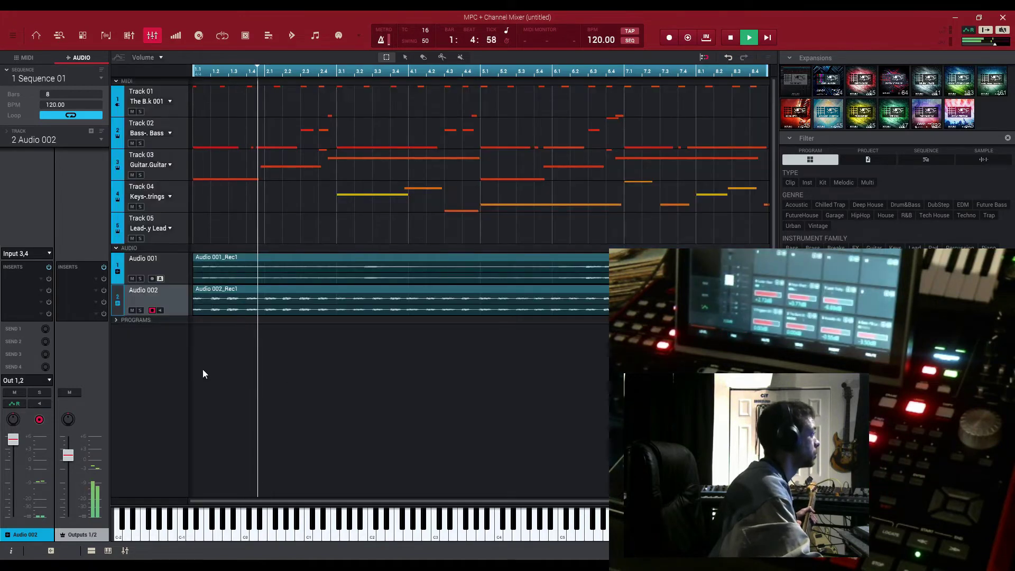
Step: Add the audio track Audio 003 with recording armed and monitoring on Auto, and record a take from Input 3,4 onto it
click(92, 132)
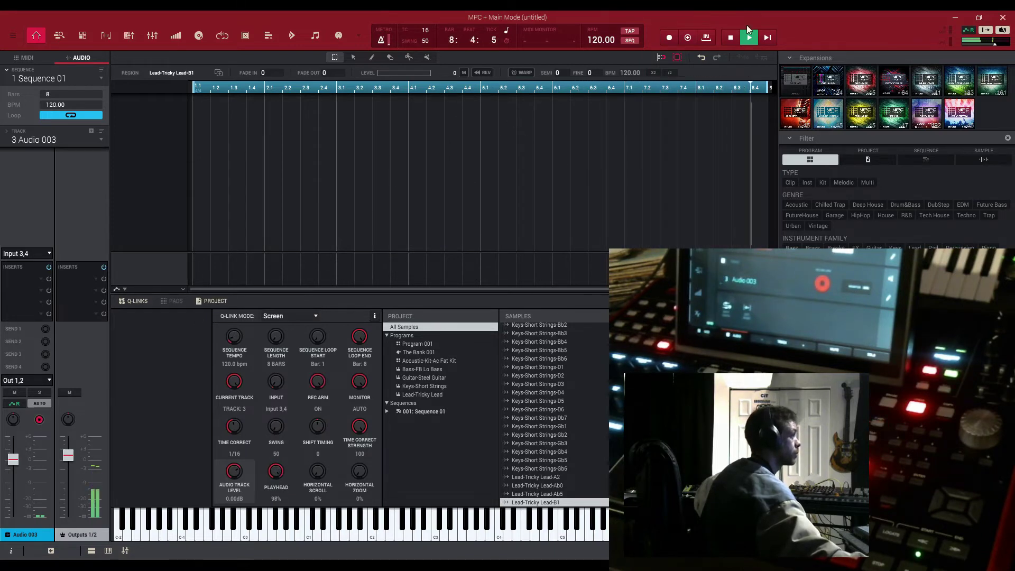
click(674, 40)
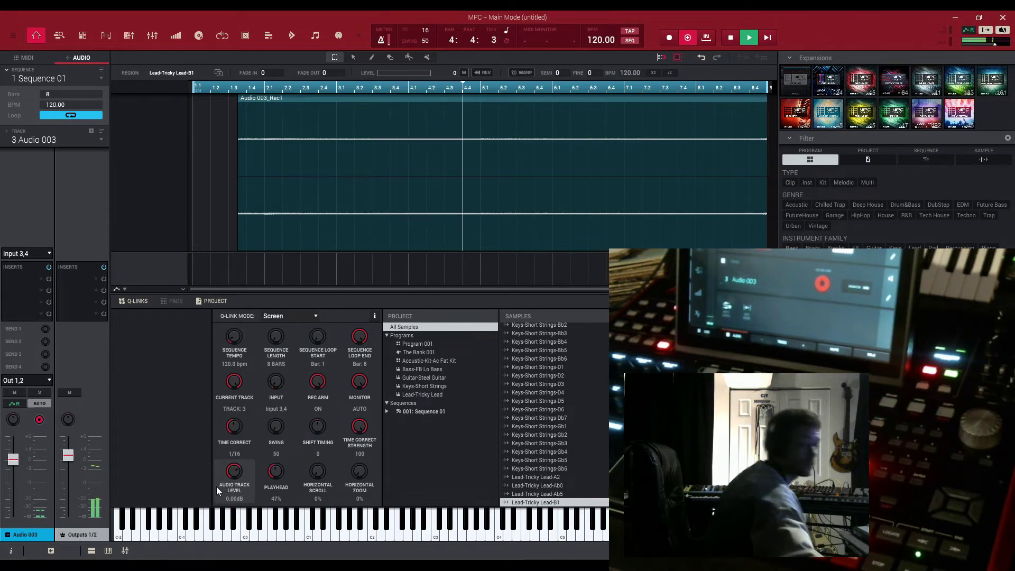
Step: Set the Audio 003 track level to +4.17 dB and show all tracks in the Channel Mixer
scroll(216, 486, up, 3)
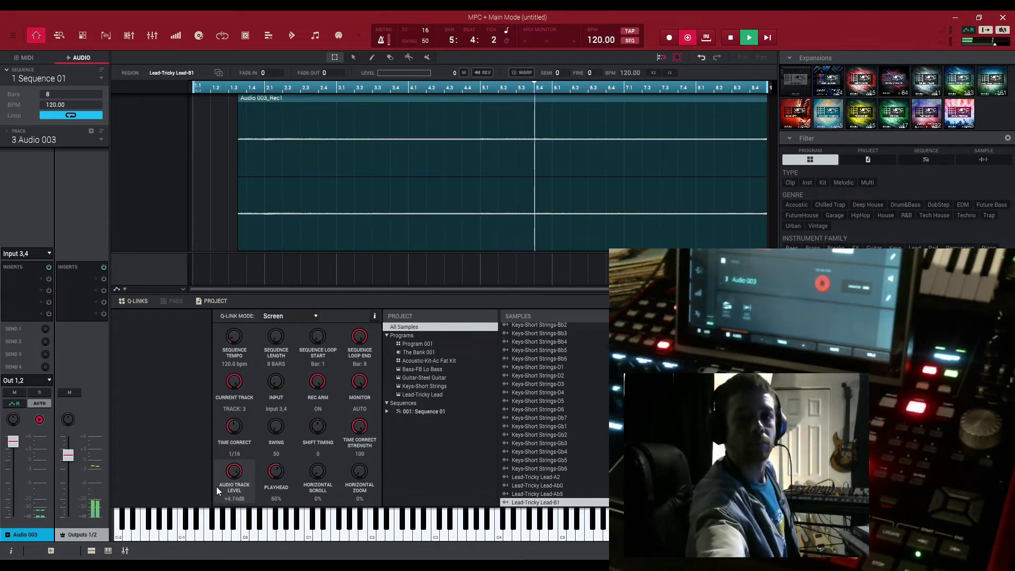
scroll(217, 486, down, 2)
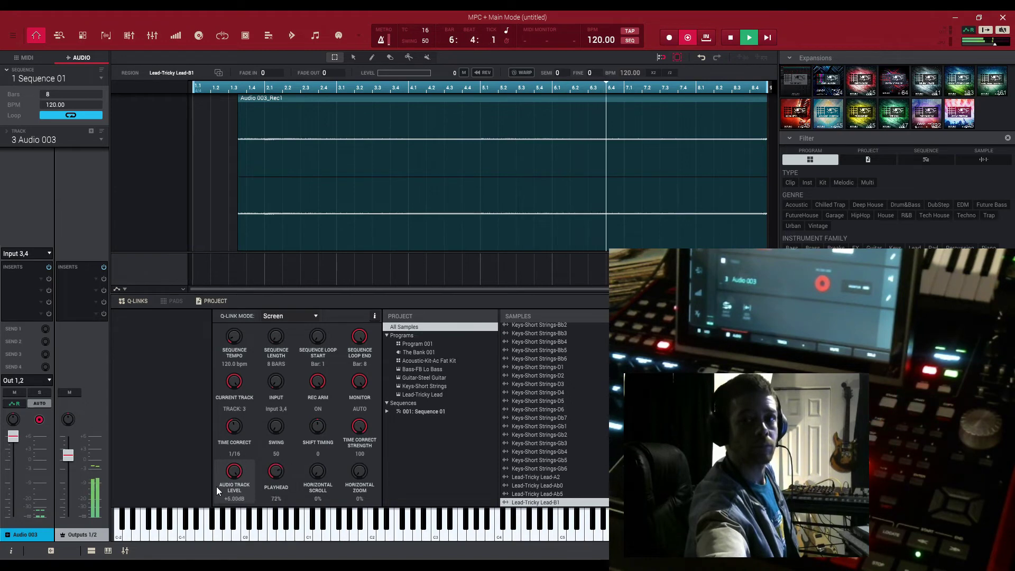
scroll(217, 486, down, 1)
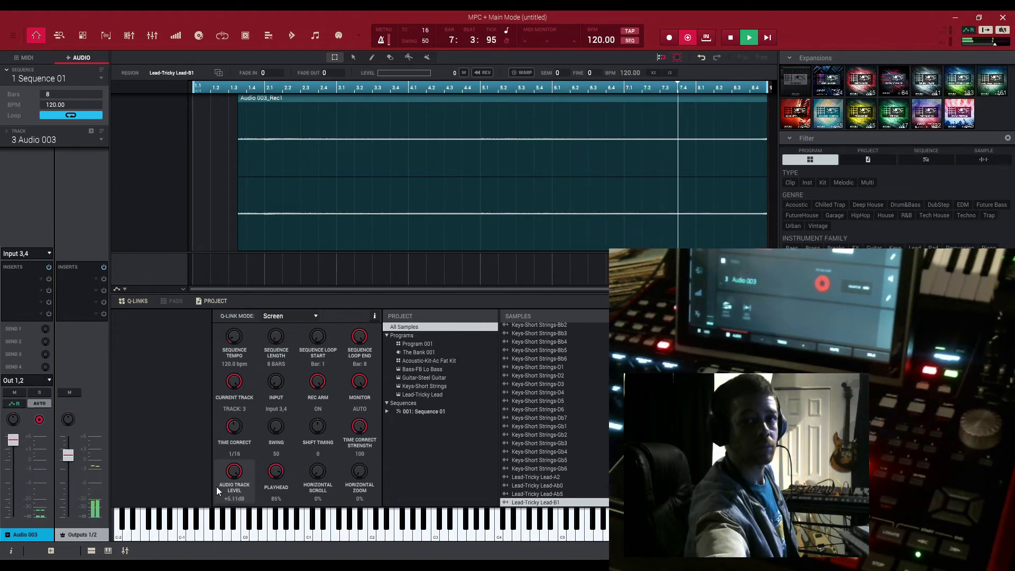
scroll(217, 486, down, 1)
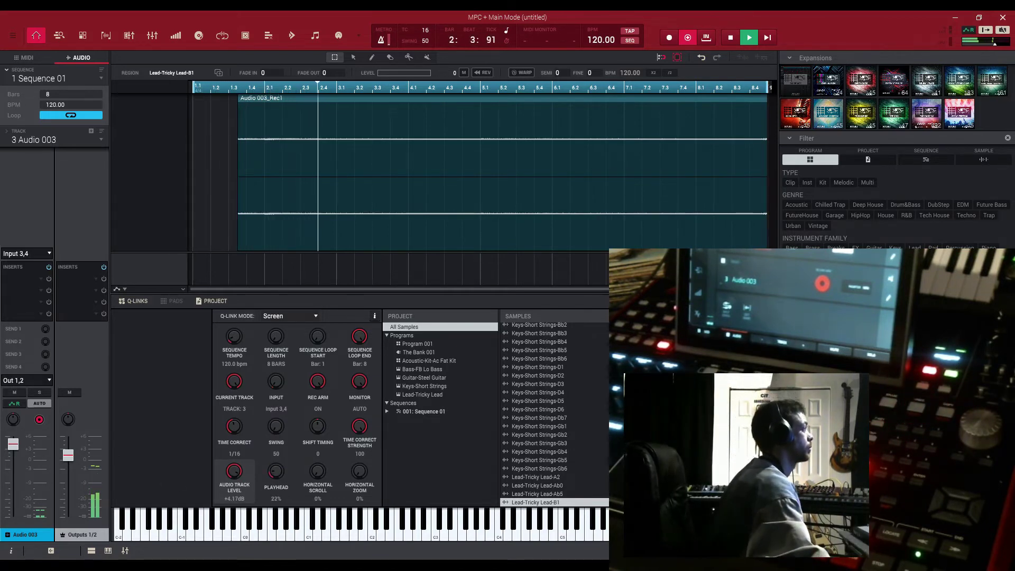
click(148, 40)
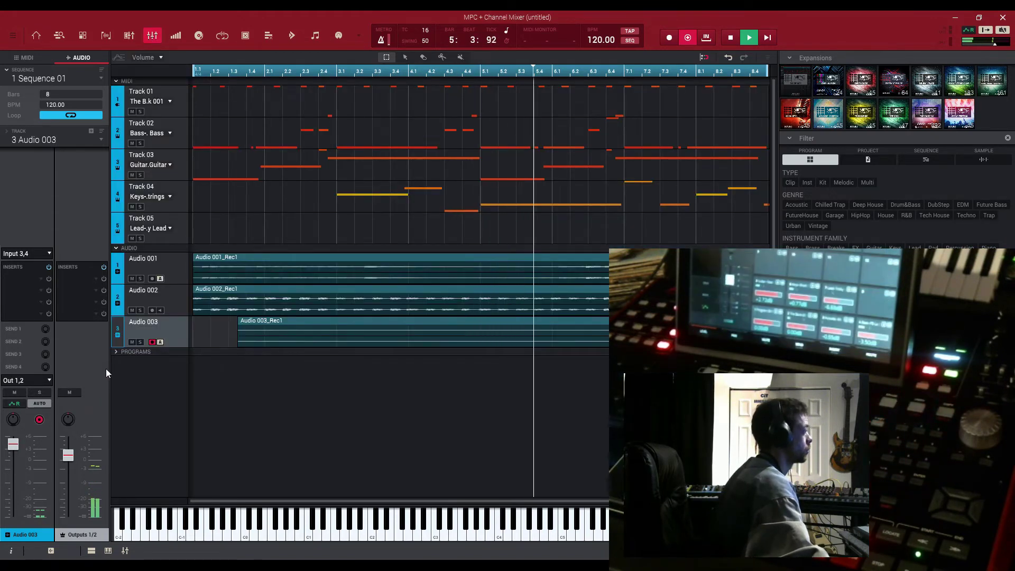
Step: Disarm recording on Audio 003, add the audio track Audio 004 and arm it for recording
click(151, 342)
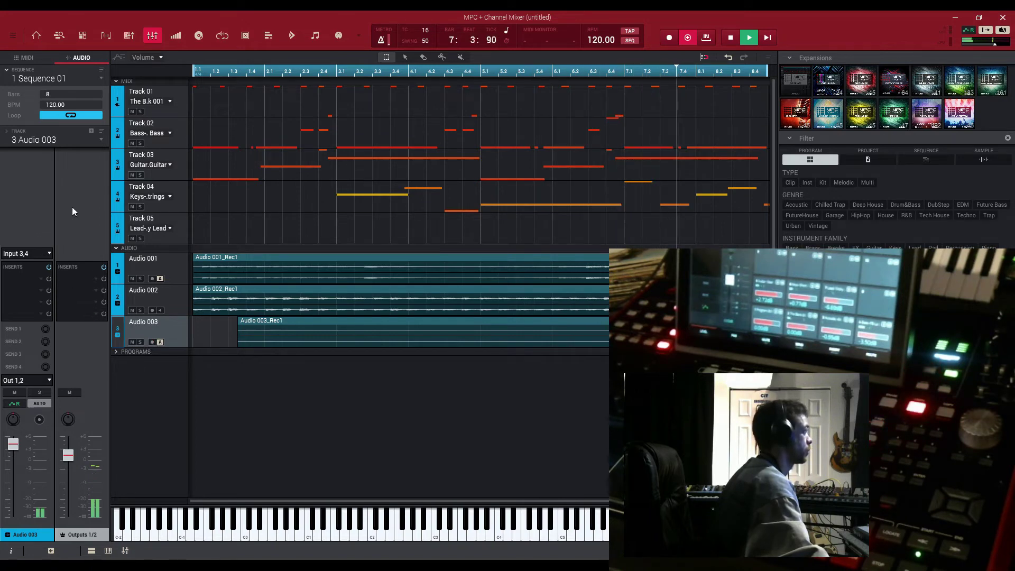
click(90, 131)
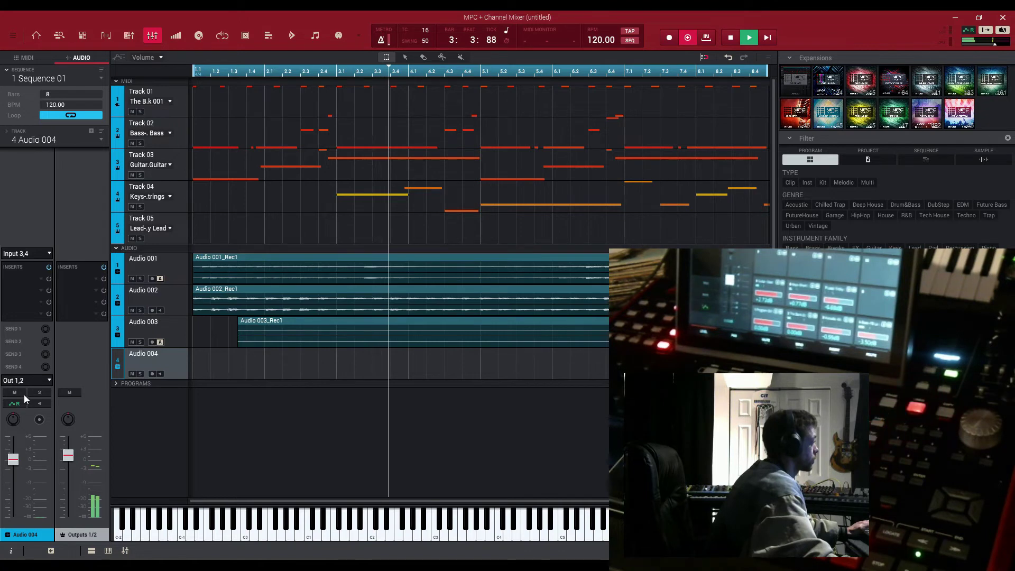
click(40, 419)
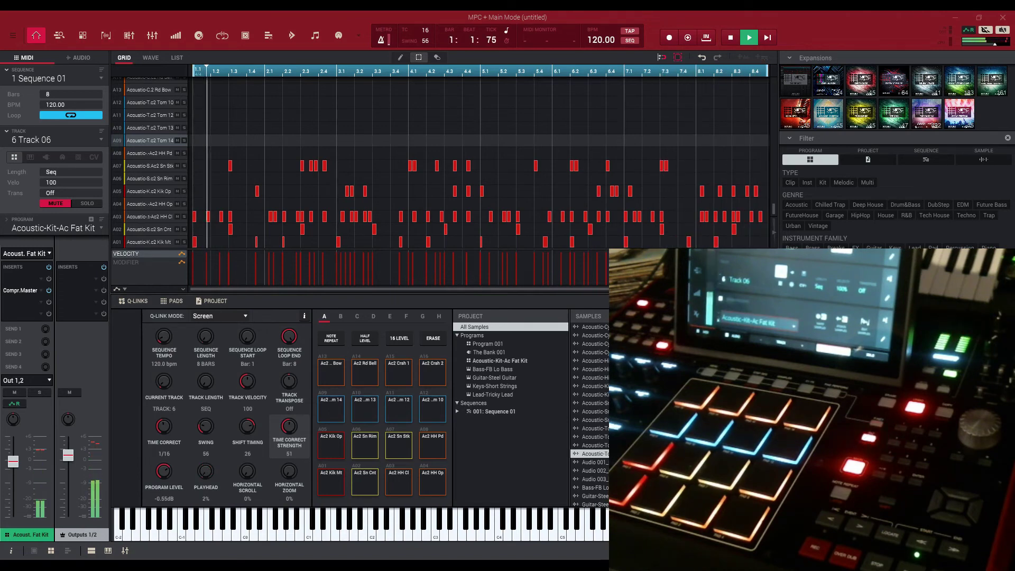
Step: Show all tracks in the Channel Mixer and look over the drum and audio tracks
click(152, 36)
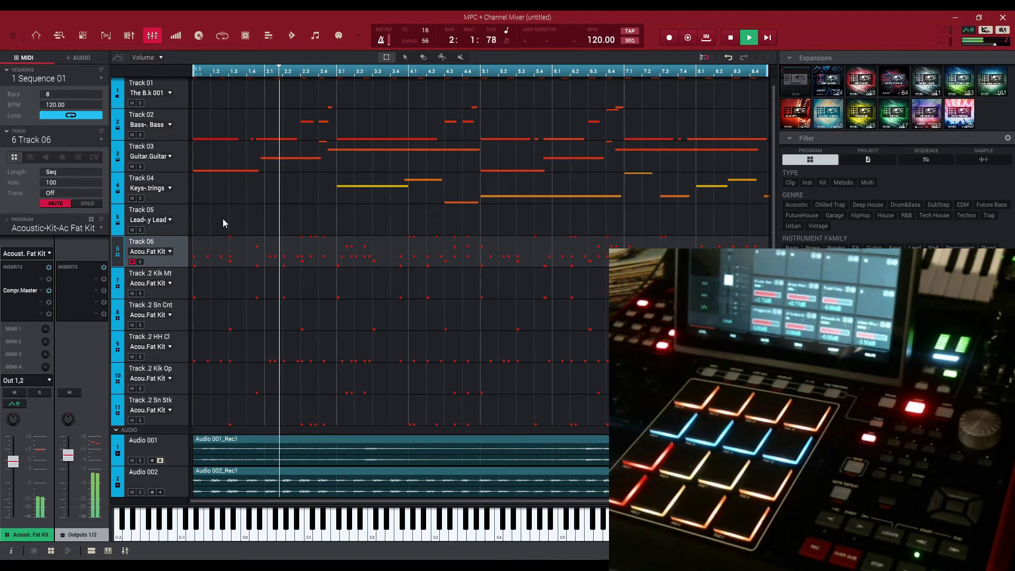
scroll(239, 237, down, 2)
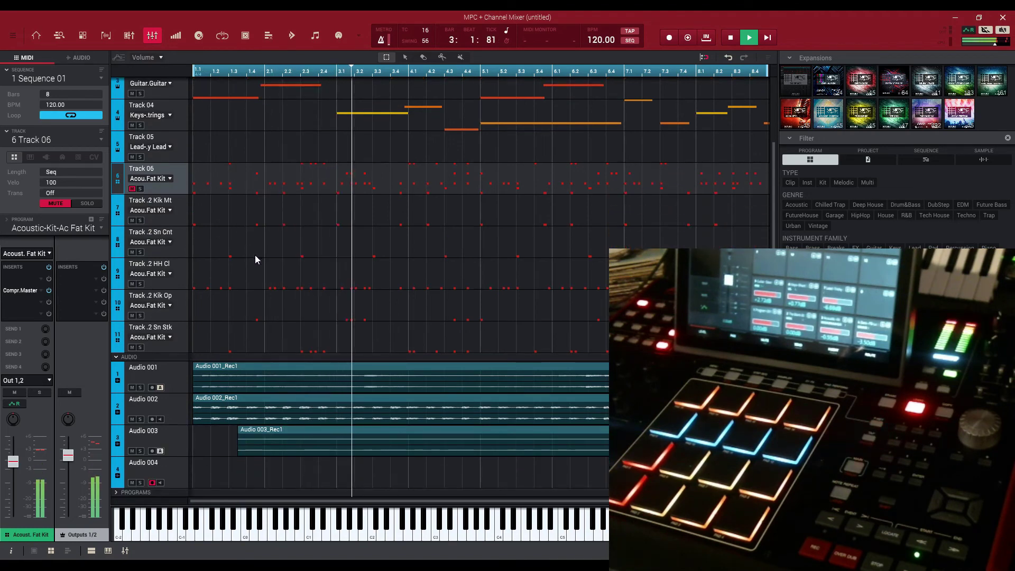
scroll(254, 256, up, 2)
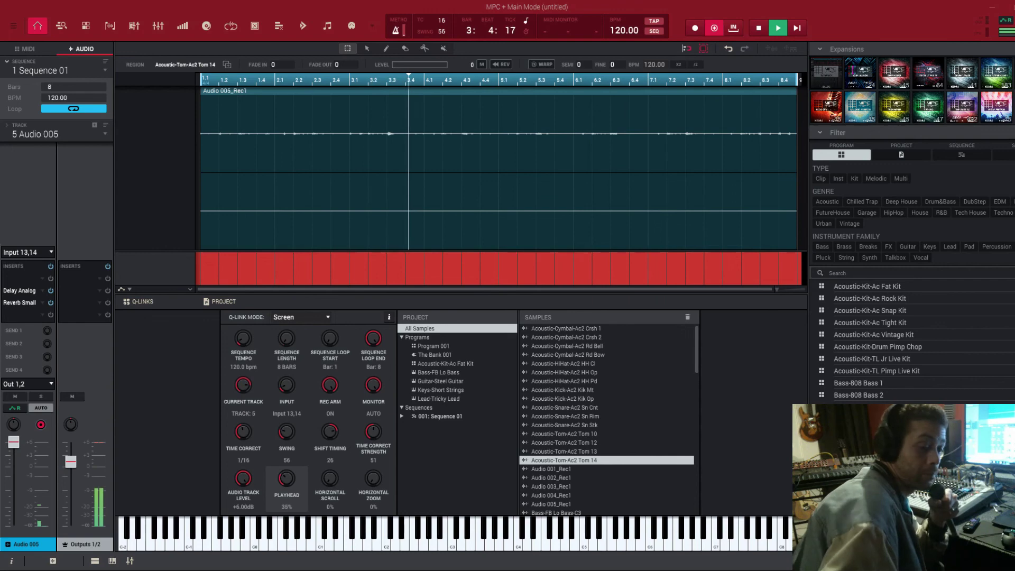
Step: Stop the overdub recording on the Audio 005 track
key(space)
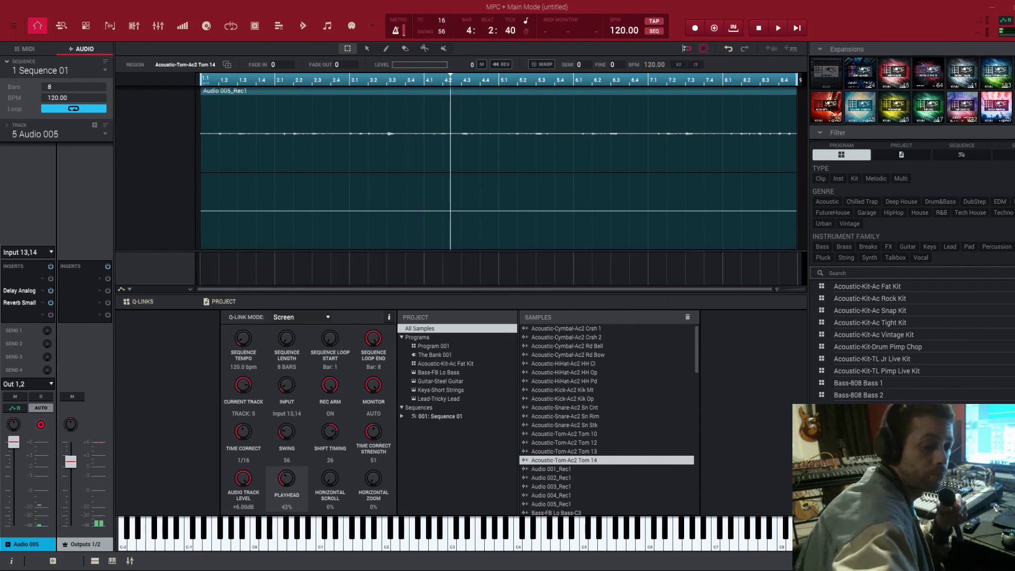